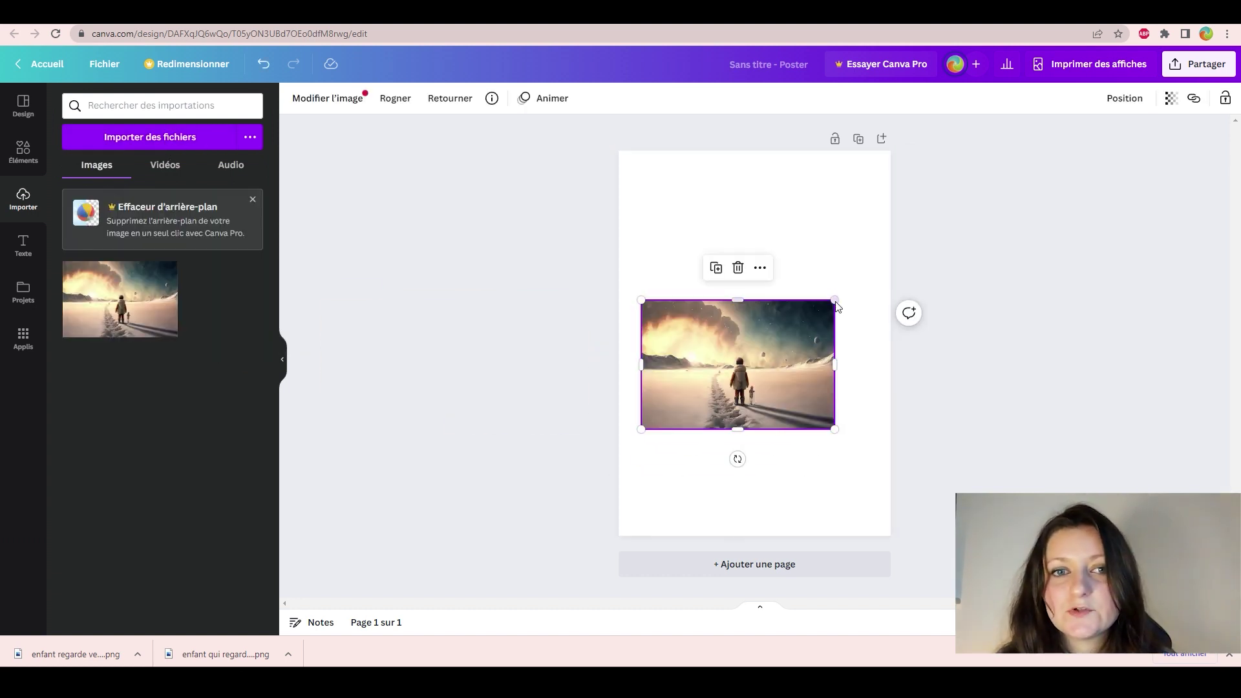
Step: Enlarge the snowy landscape image with the child until it covers the full height of the poster page
left_click_drag(835, 301, 941, 227)
left_click_drag(641, 428, 517, 588)
left_click_drag(942, 228, 1058, 149)
left_click_drag(792, 270, 763, 276)
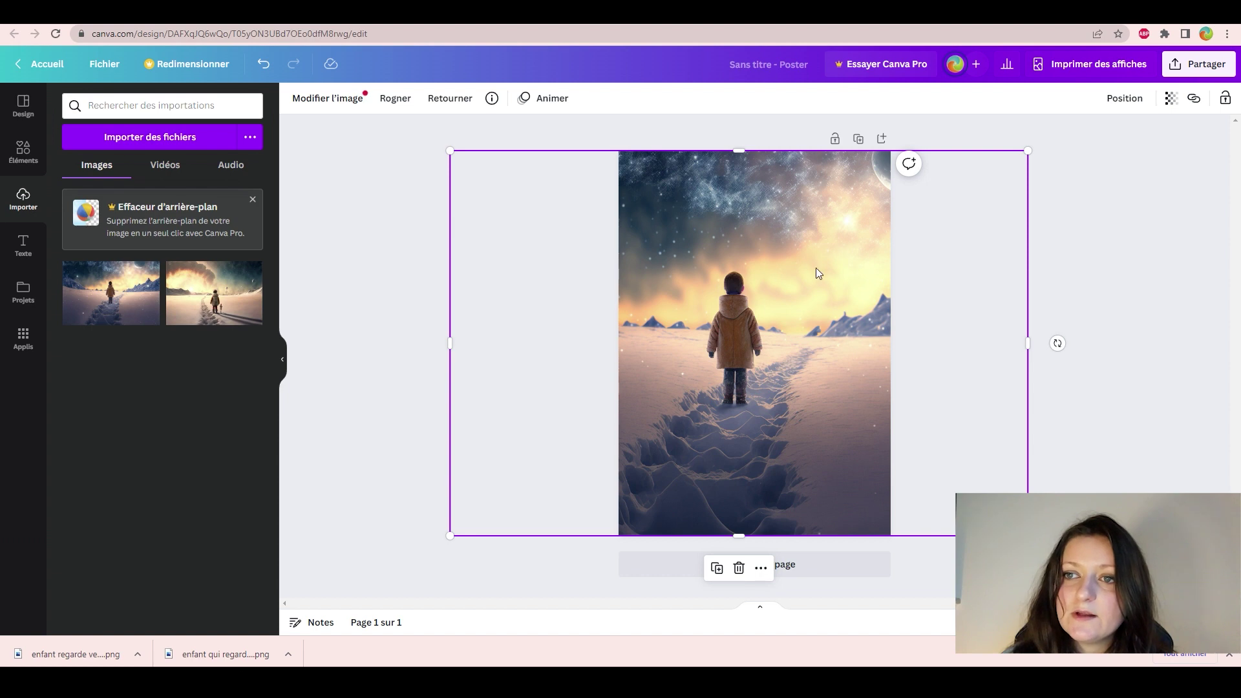
Step: Shift the background image sideways so the child stands left of the poster's centre and the planet shows in the upper-right sky
mouse_move(727, 270)
left_mouse_down()
mouse_move(761, 271)
mouse_move(741, 269)
mouse_move(748, 275)
left_mouse_up()
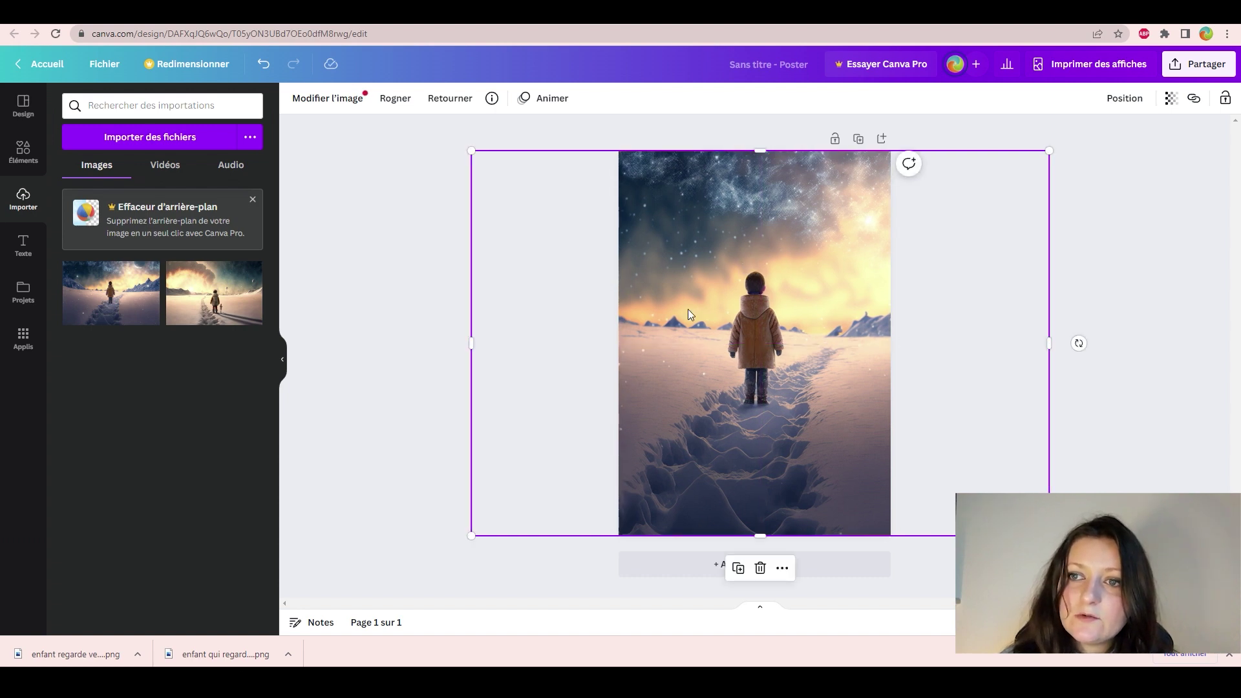
left_click_drag(735, 343, 727, 341)
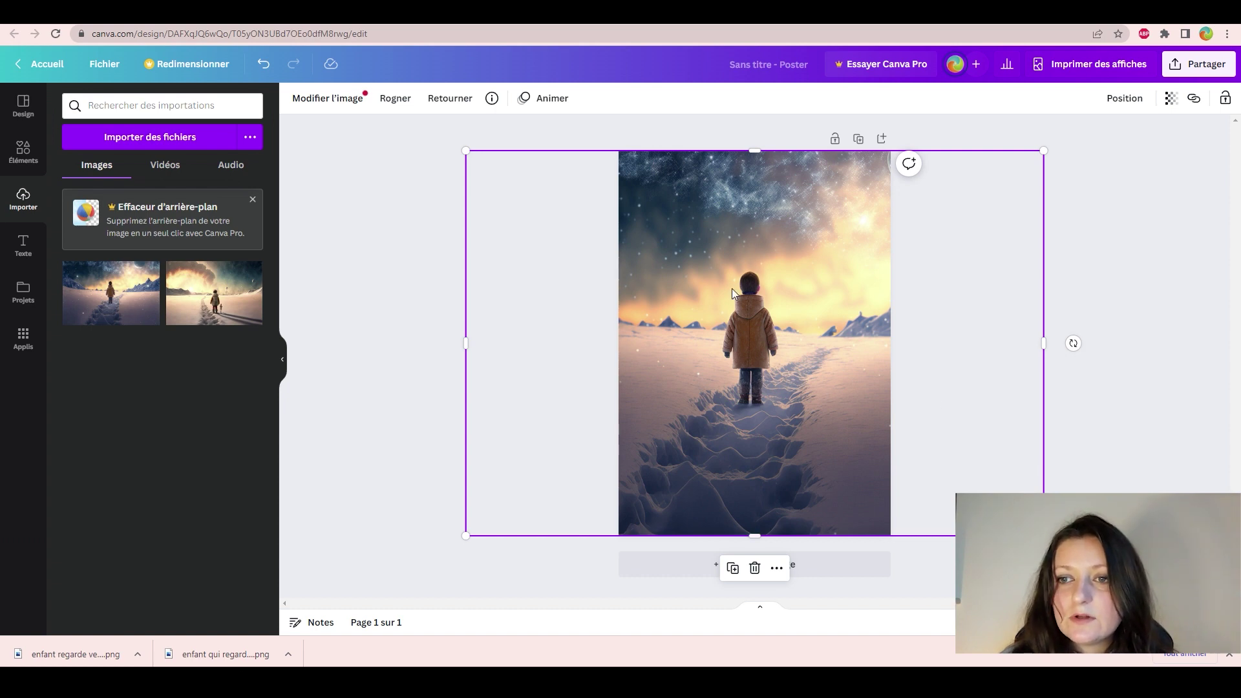
left_click_drag(751, 369, 685, 366)
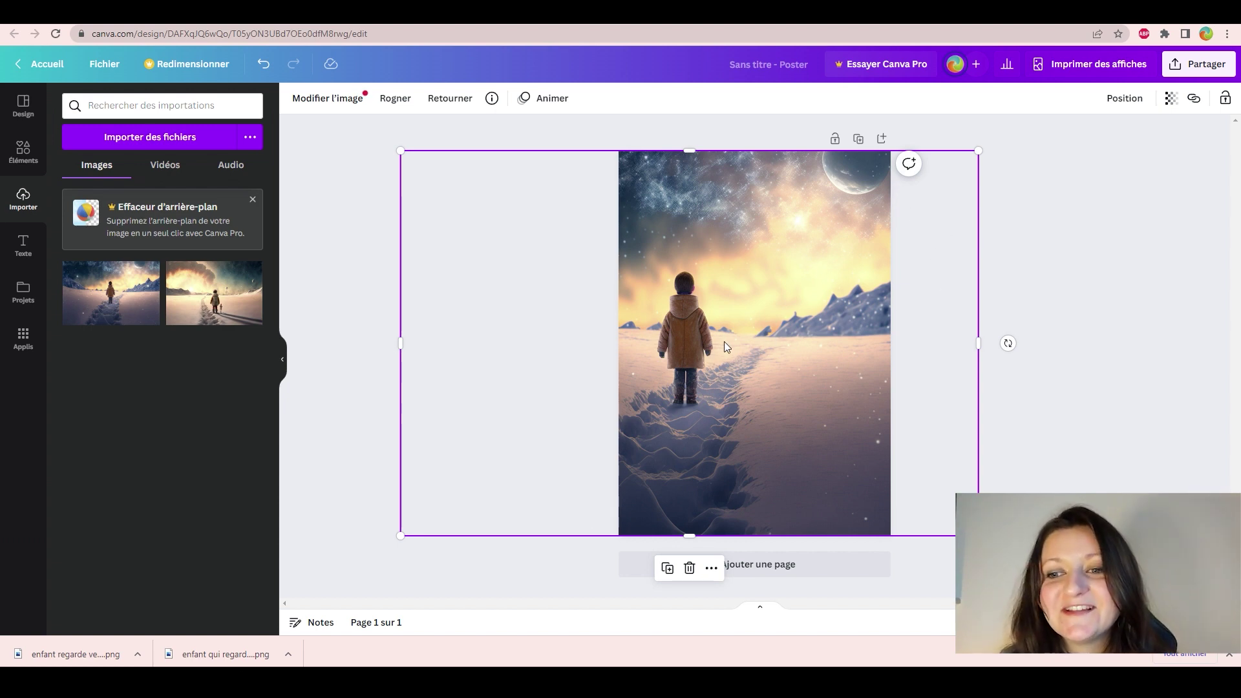
left_click_drag(775, 396, 777, 316)
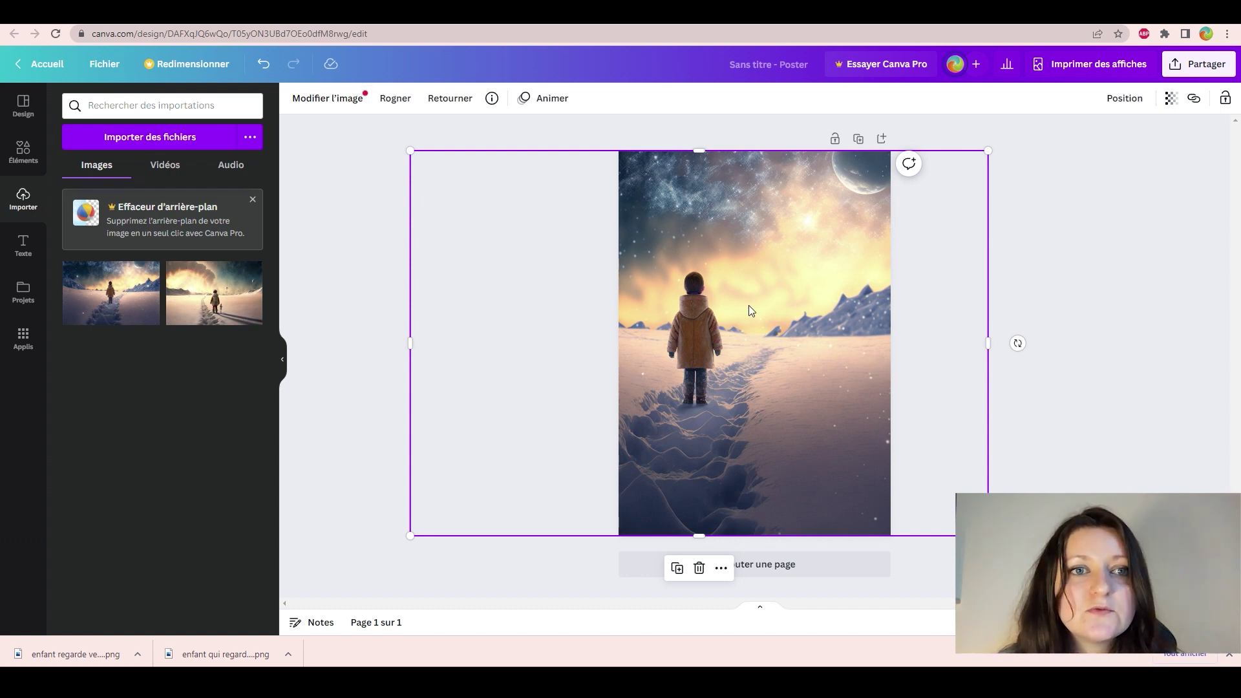
Step: Add the "I can & I will" font combination, scaled down in the poster's lower-right area
left_click(24, 152)
left_click(24, 246)
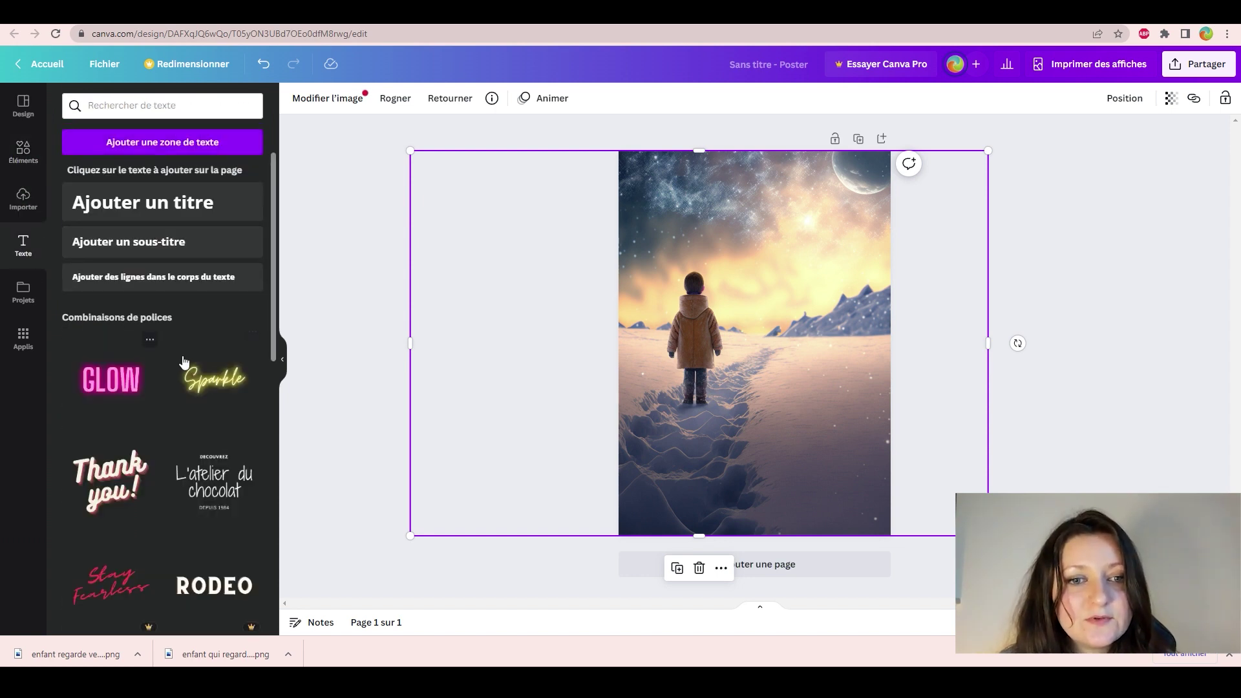
scroll(183, 442, "down", 1)
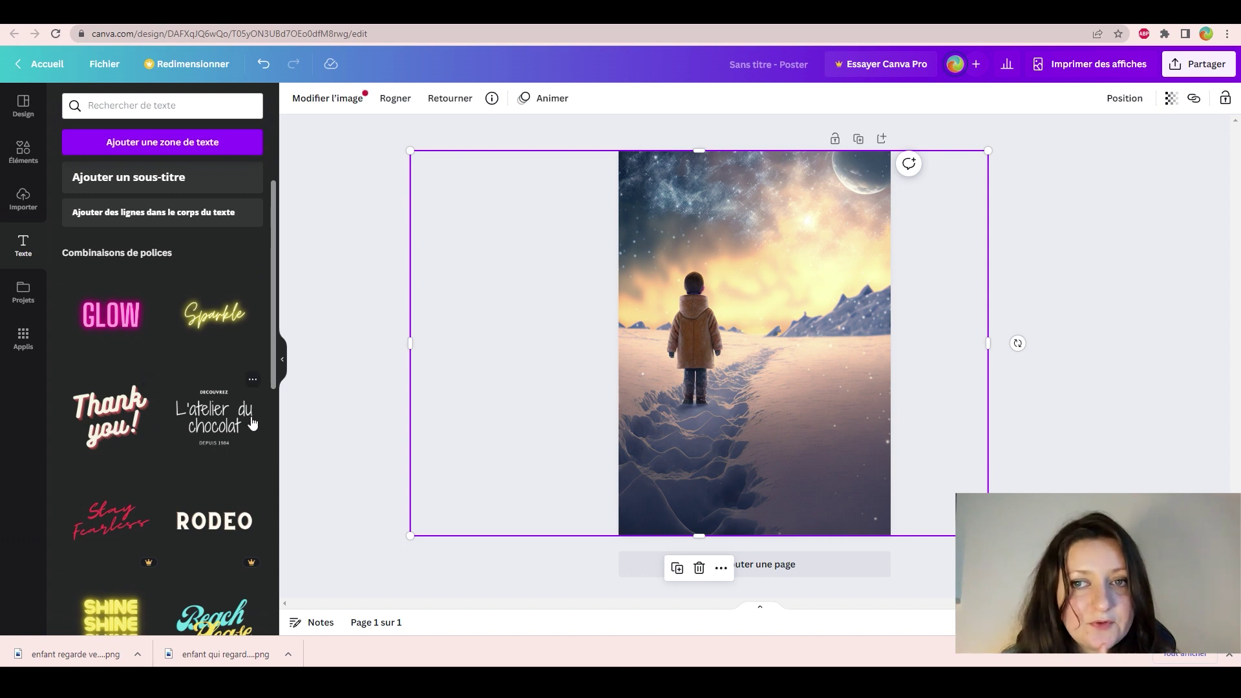
scroll(213, 426, "down", 1)
scroll(205, 423, "down", 6)
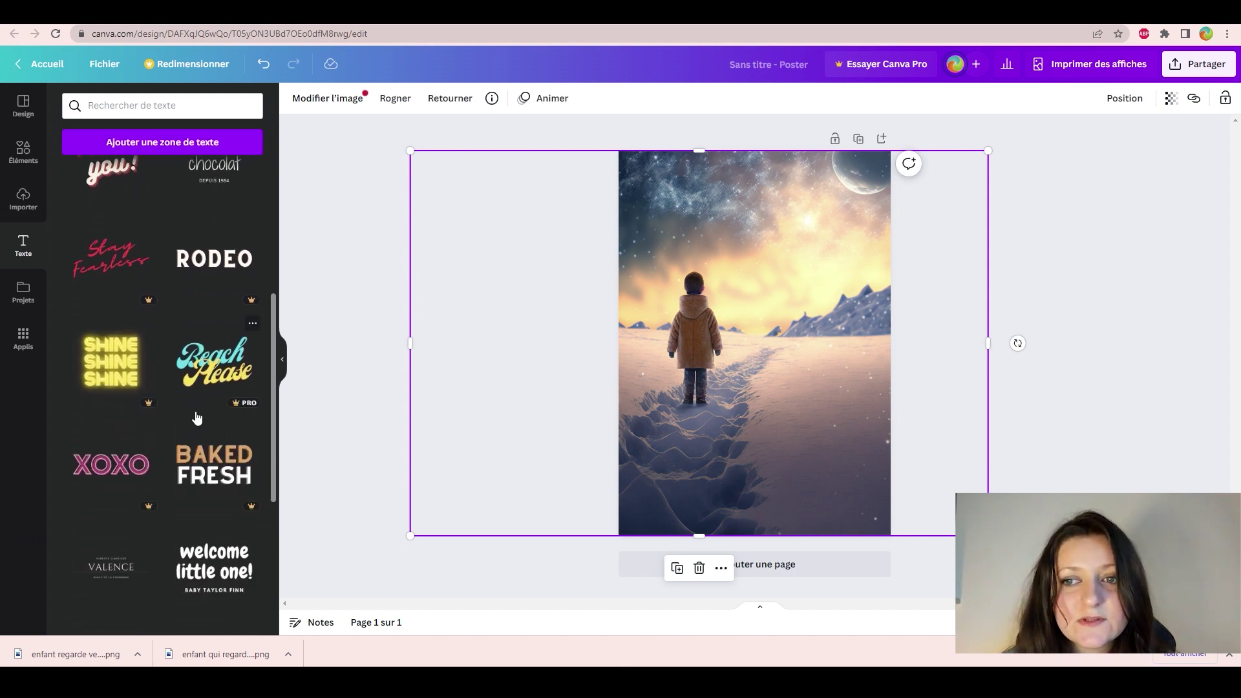
scroll(131, 414, "down", 6)
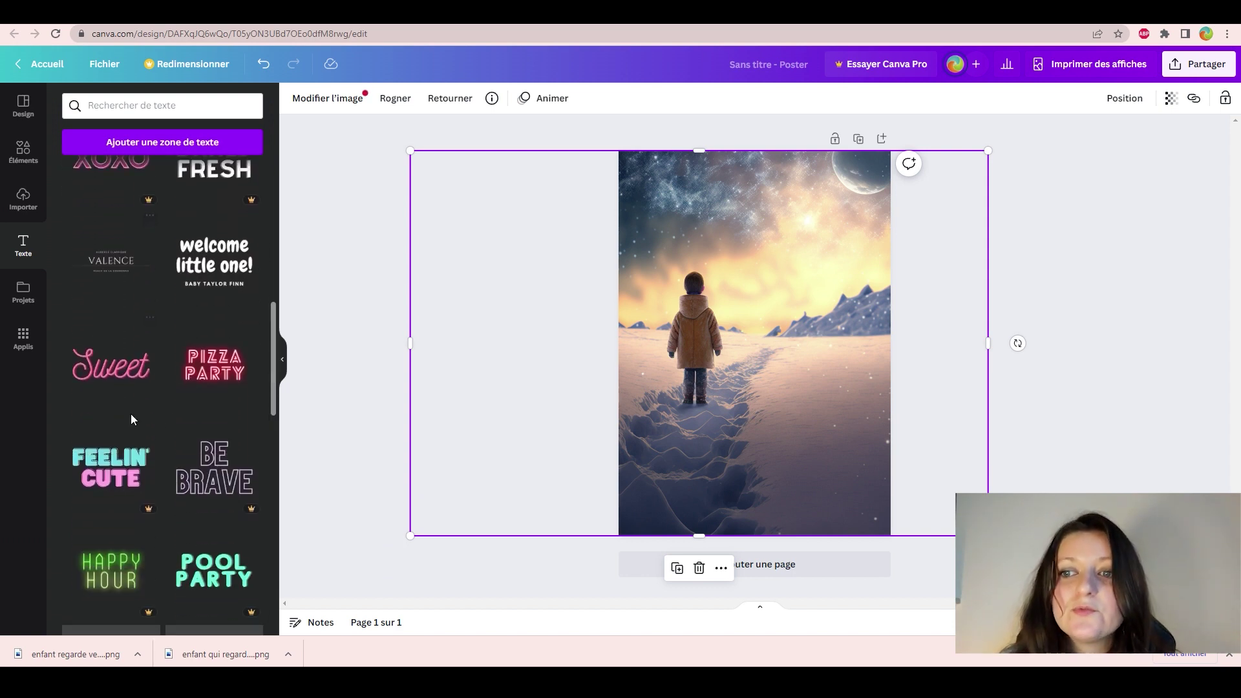
scroll(131, 414, "down", 2)
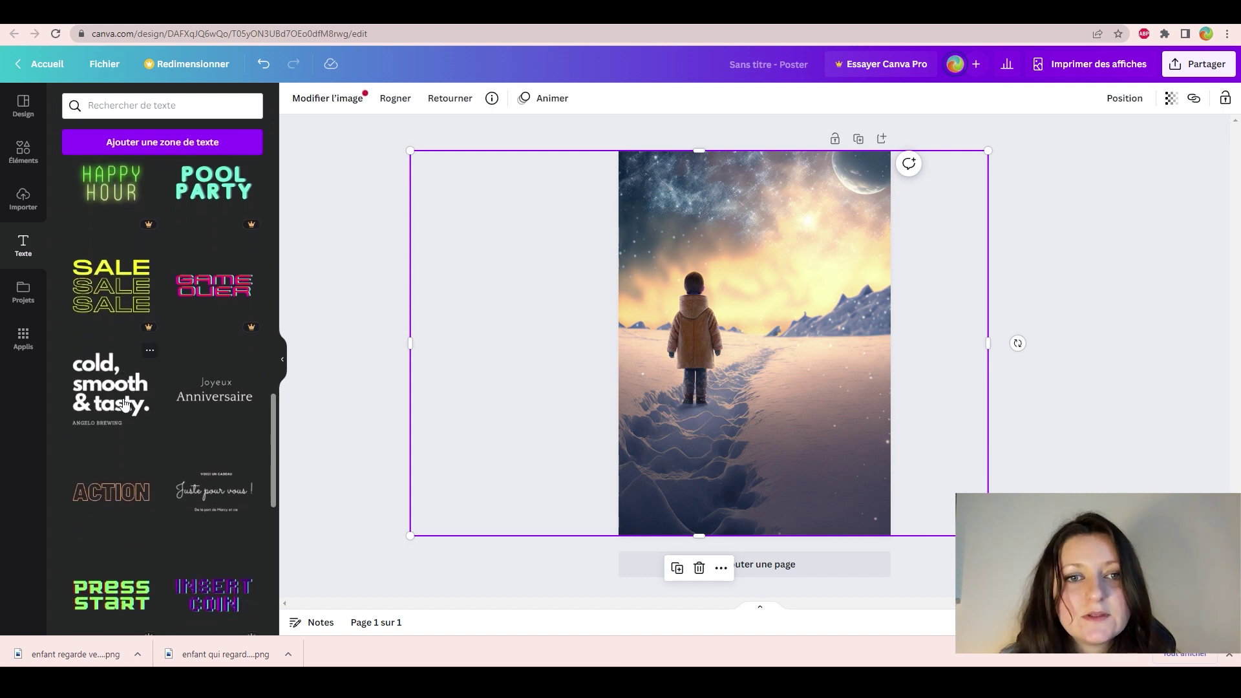
scroll(171, 411, "down", 5)
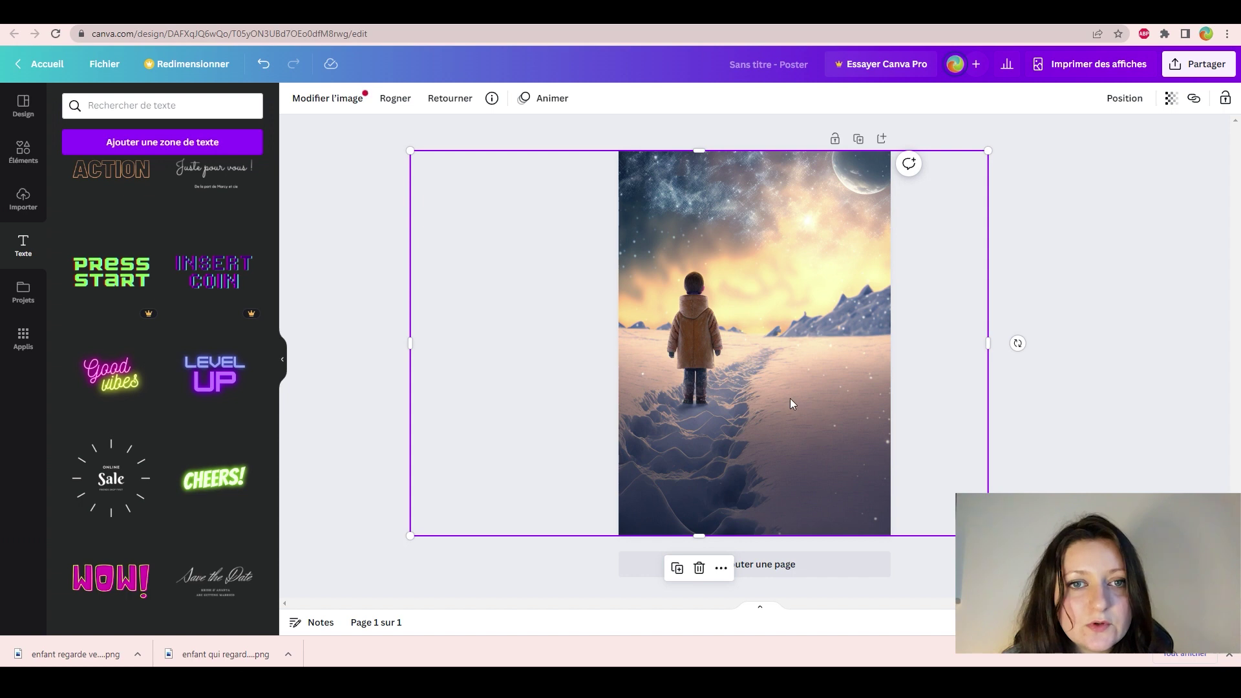
scroll(194, 336, "down", 8)
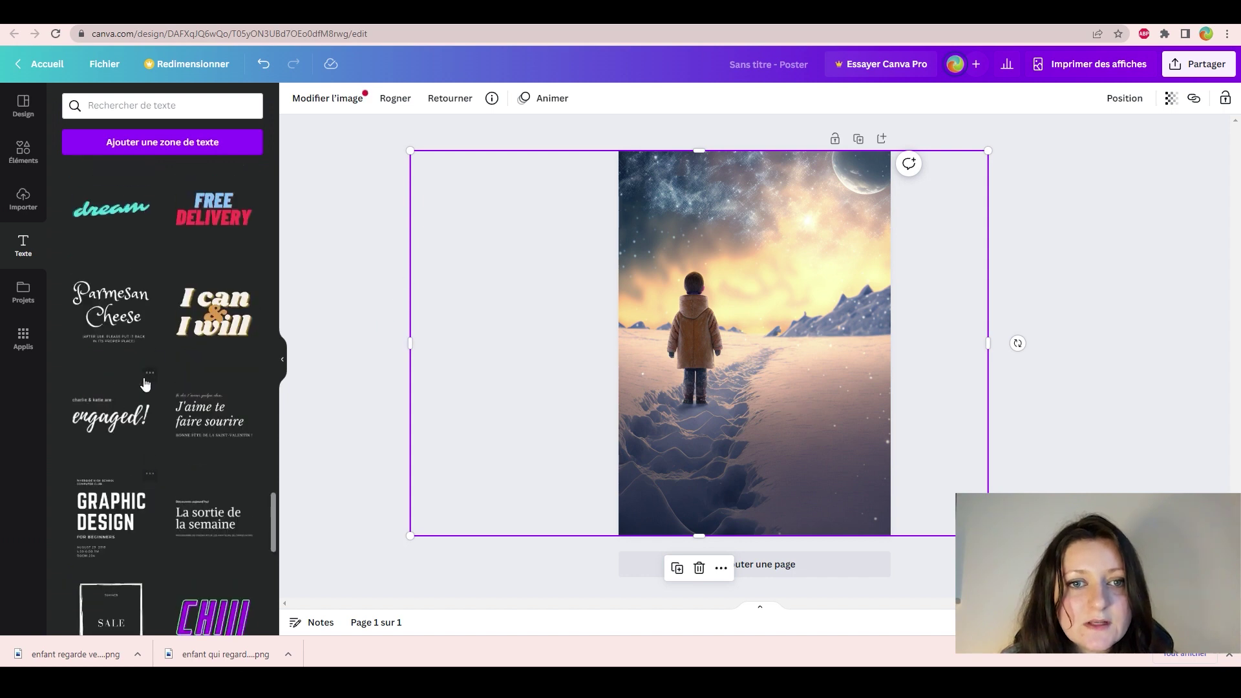
left_click(208, 327)
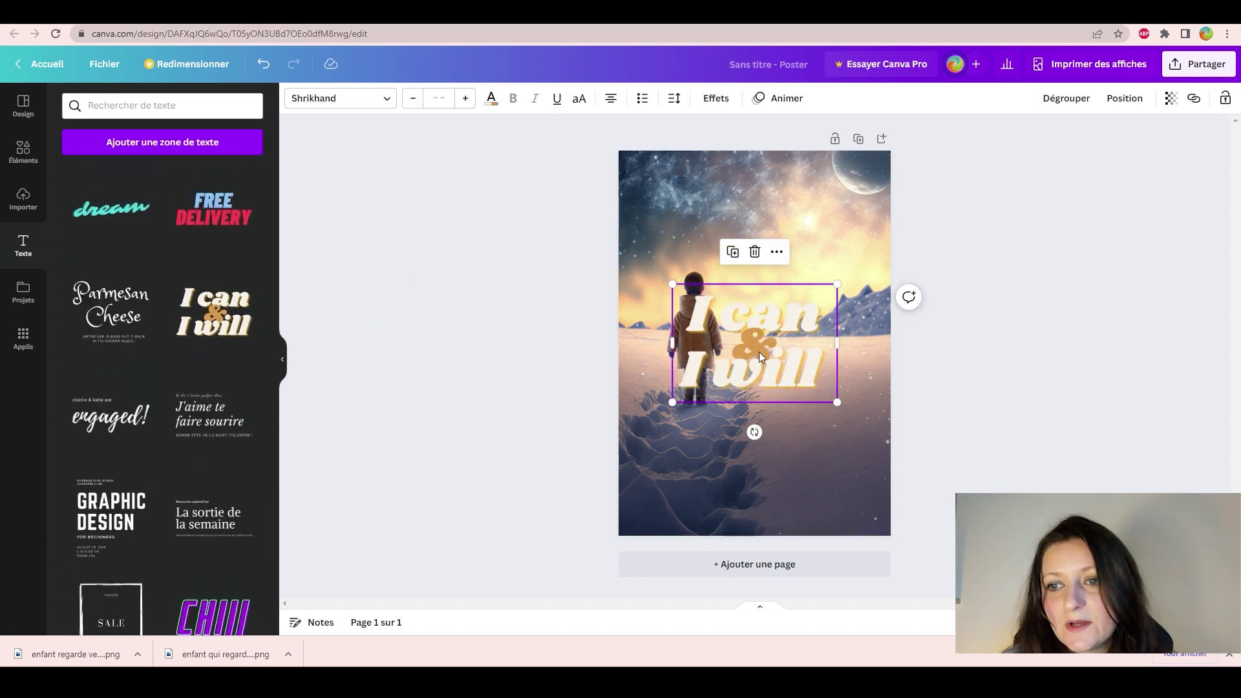
left_click_drag(759, 325, 799, 405)
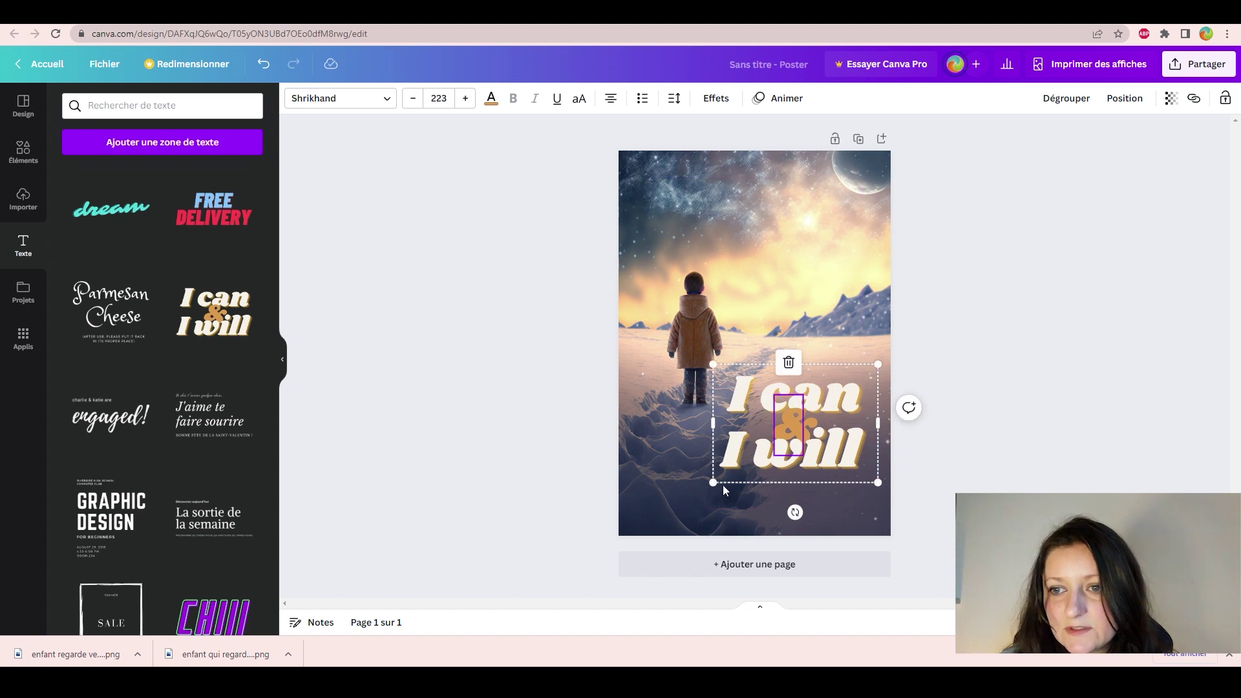
left_click_drag(714, 482, 765, 468)
Step: Try to replace the first line of the grouped text with "Bonne" and widen the text group to fit the word
type("on")
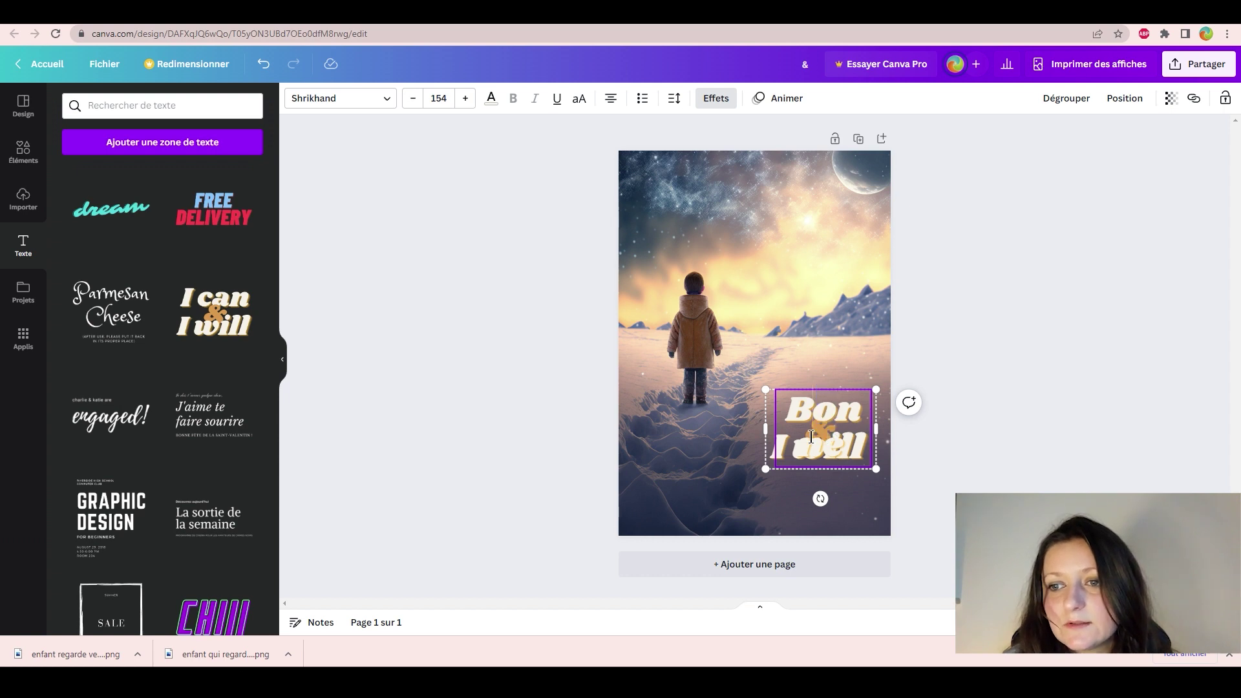
left_click_drag(874, 463, 796, 452)
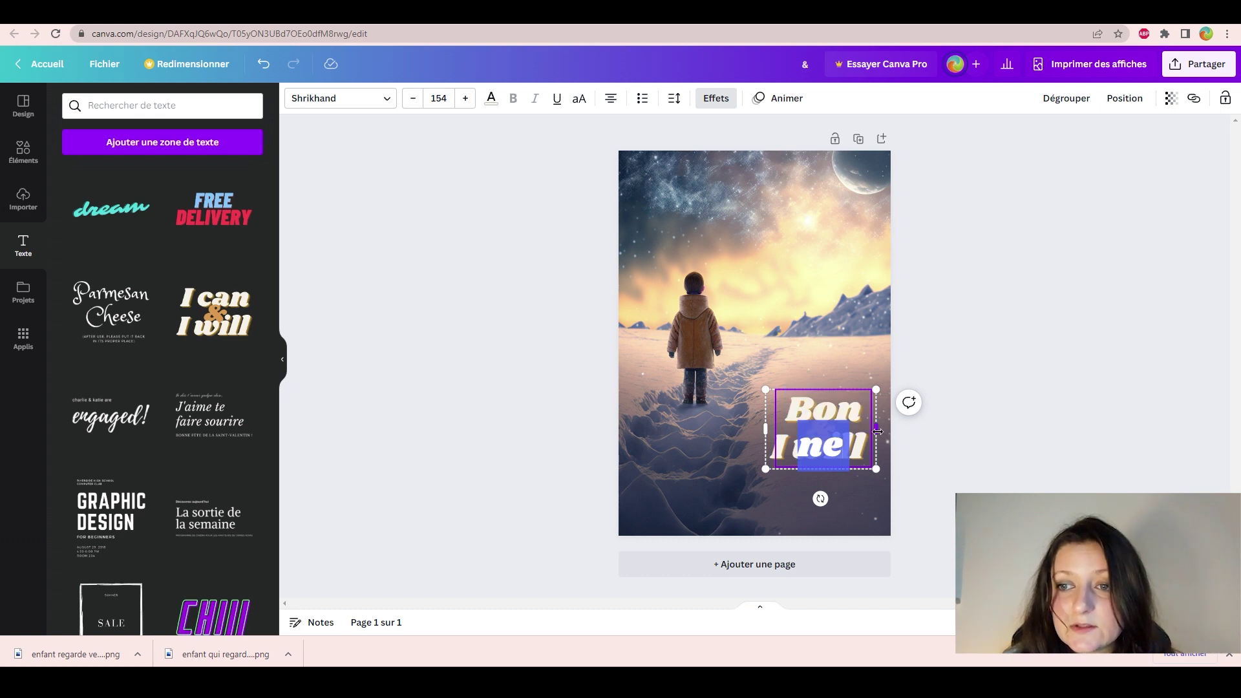
left_click_drag(766, 429, 723, 434)
mouse_move(875, 434)
left_mouse_down()
mouse_move(886, 435)
mouse_move(869, 464)
mouse_move(874, 434)
left_mouse_up()
left_click(796, 436)
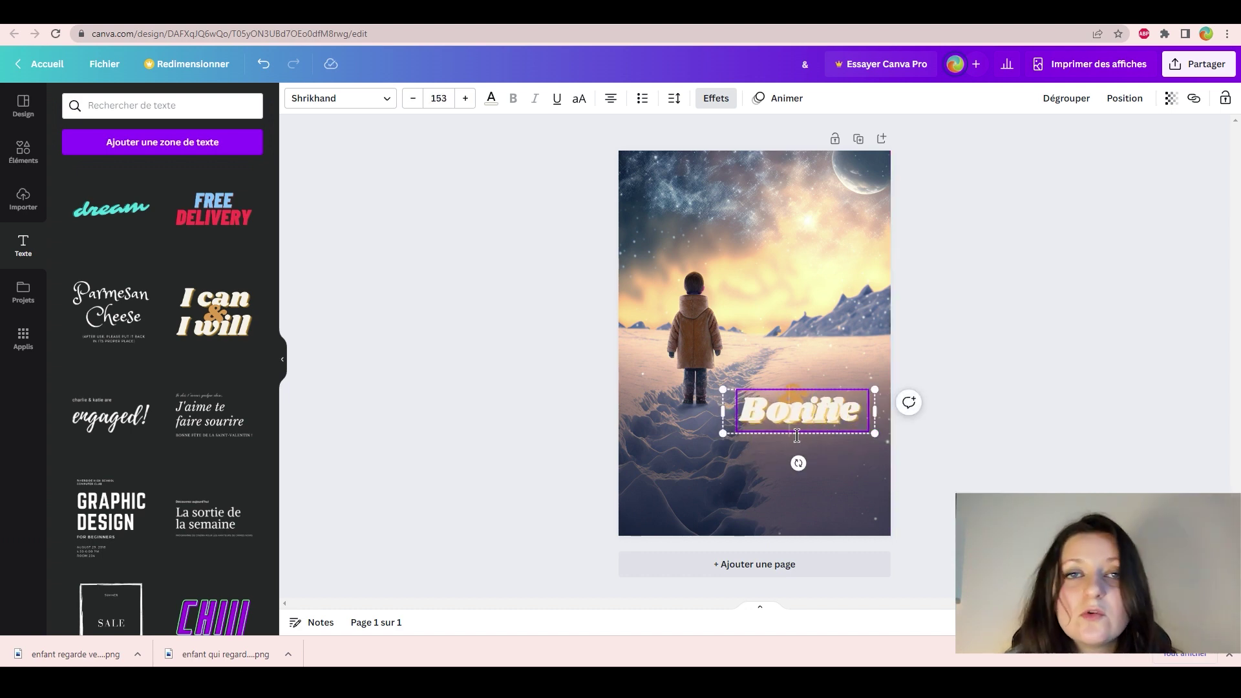
left_click_drag(724, 433, 762, 422)
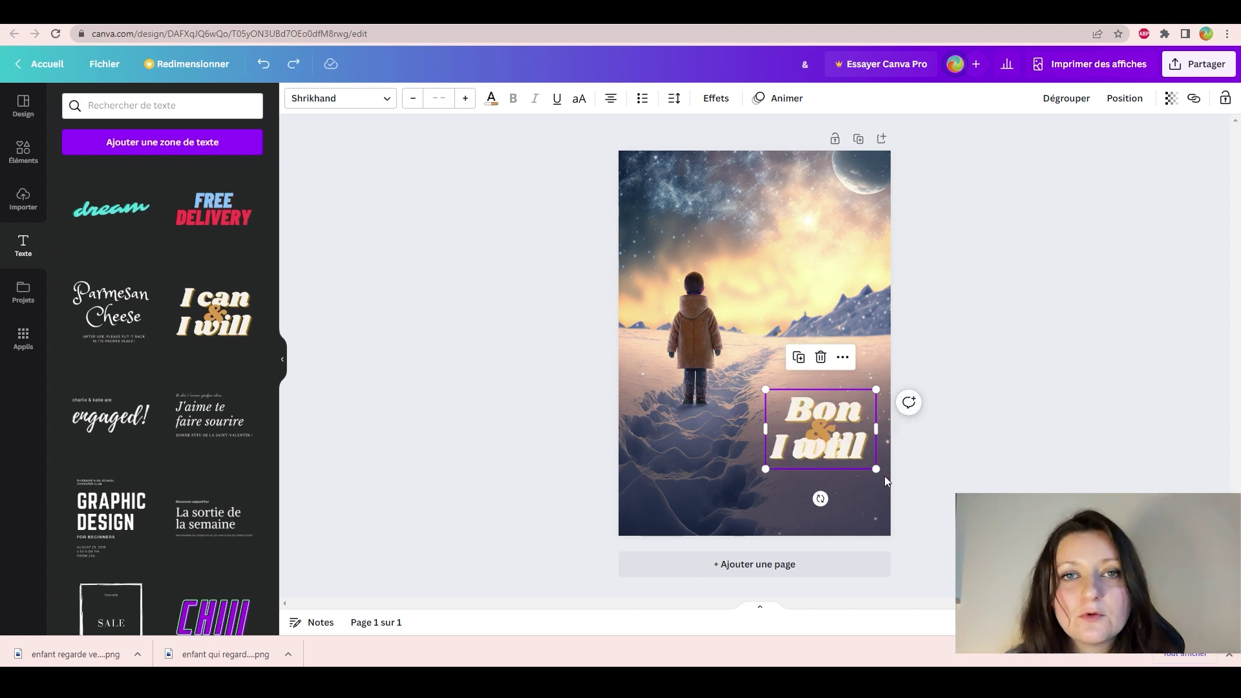
Step: Rework the grouped text into a two-line "Bonne Année" greeting, slightly smaller, in the poster's lower-right area
mouse_move(877, 470)
left_mouse_down()
mouse_move(878, 521)
mouse_move(934, 566)
mouse_move(867, 463)
left_mouse_up()
left_click_drag(763, 466, 760, 467)
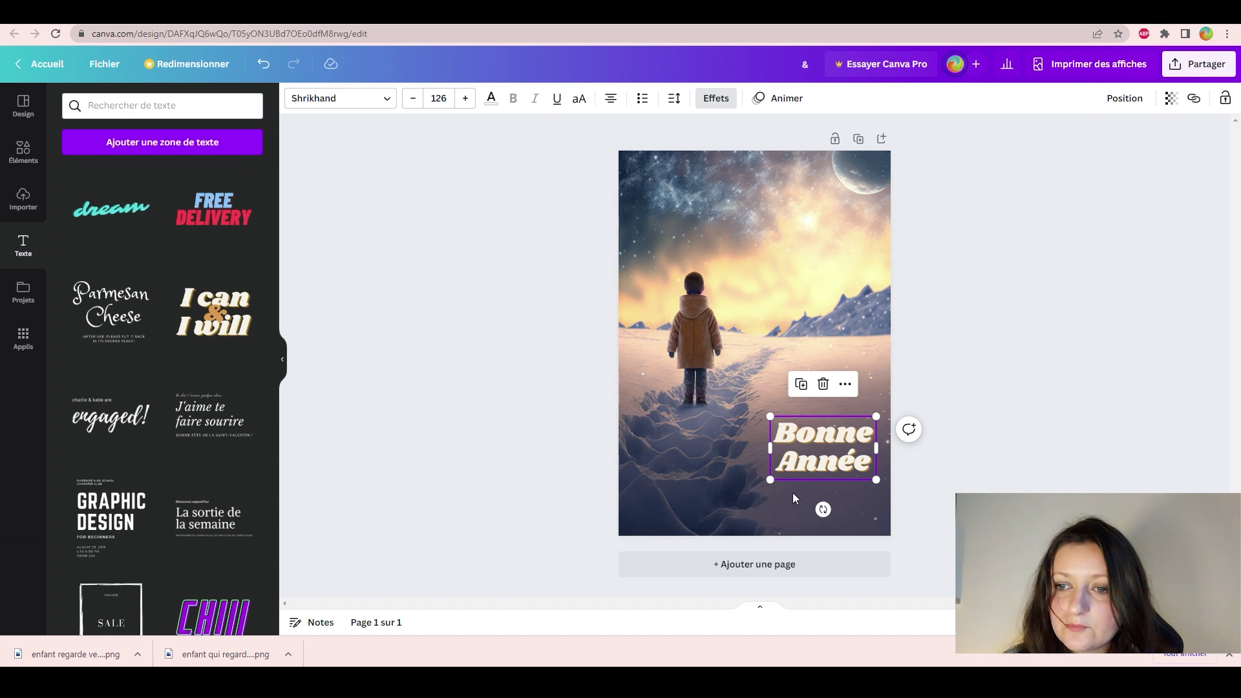
mouse_move(811, 431)
left_mouse_down()
mouse_move(811, 460)
mouse_move(810, 423)
left_mouse_up()
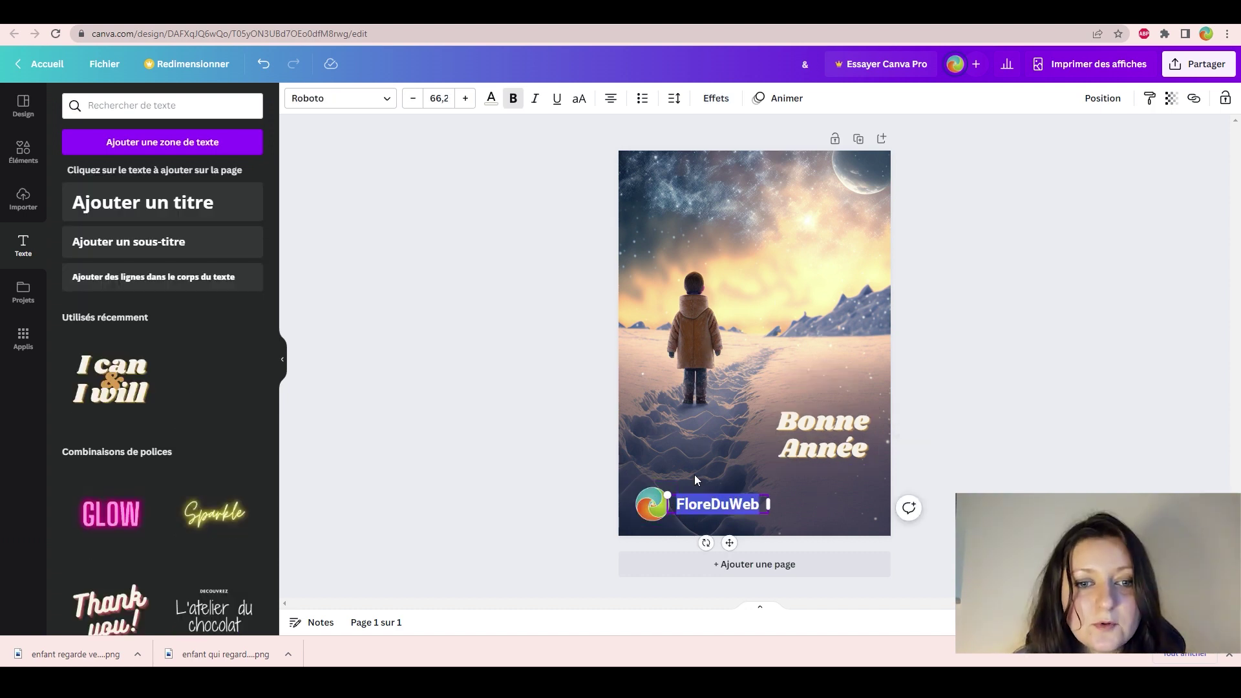
Step: Nudge the "FloreDuWeb" text closer to the round logo at the bottom of the poster
left_click(552, 486)
left_click_drag(724, 505, 721, 506)
left_click(908, 510)
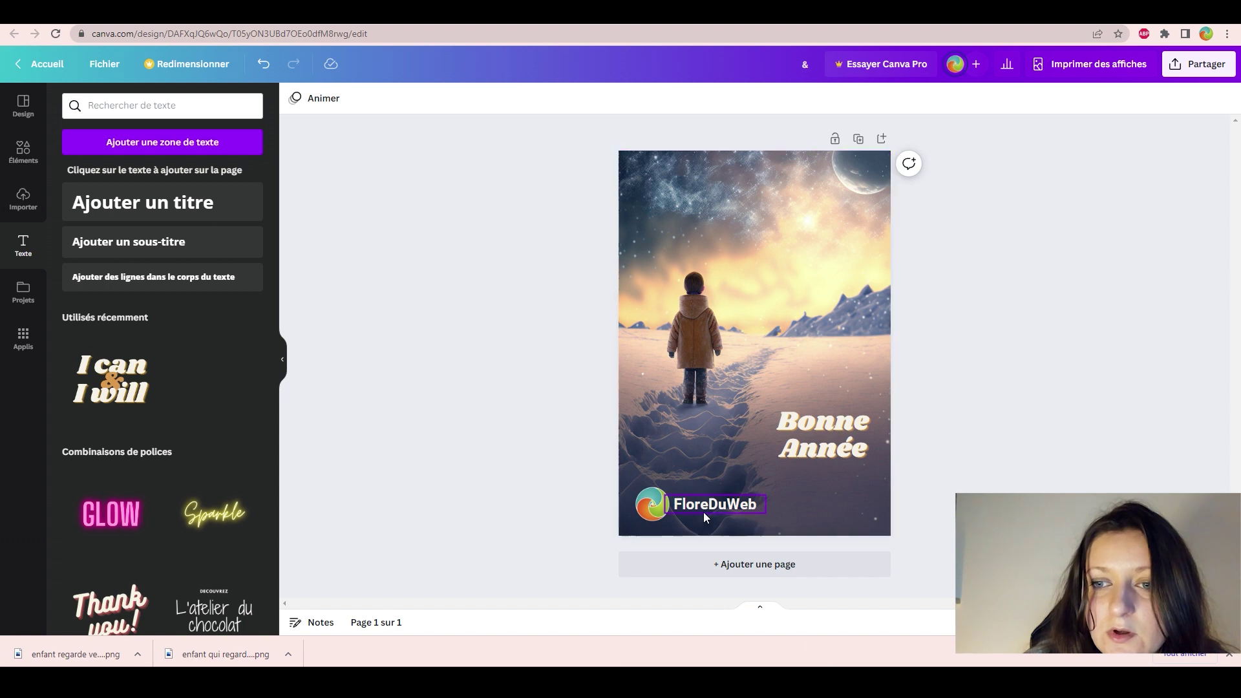
Step: Add the "Thank you!" font combination and change its wording to "Bonne année !" with a lowercase "a"
left_click(824, 446)
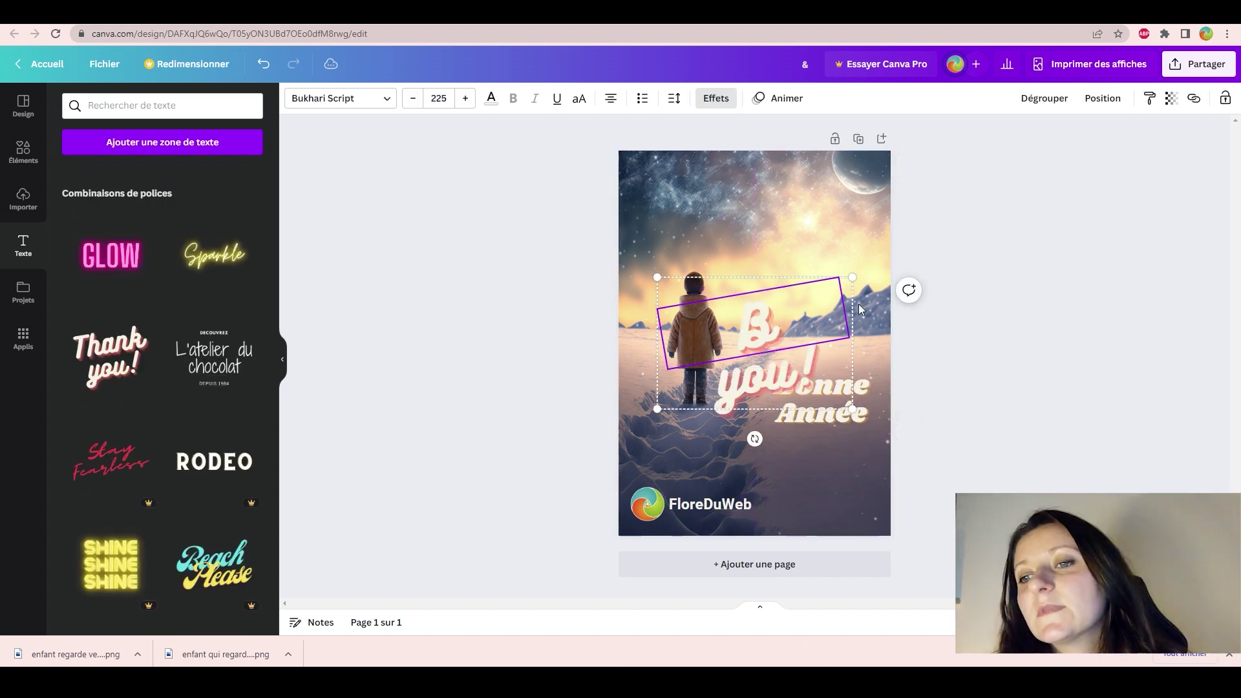
type("Bonne")
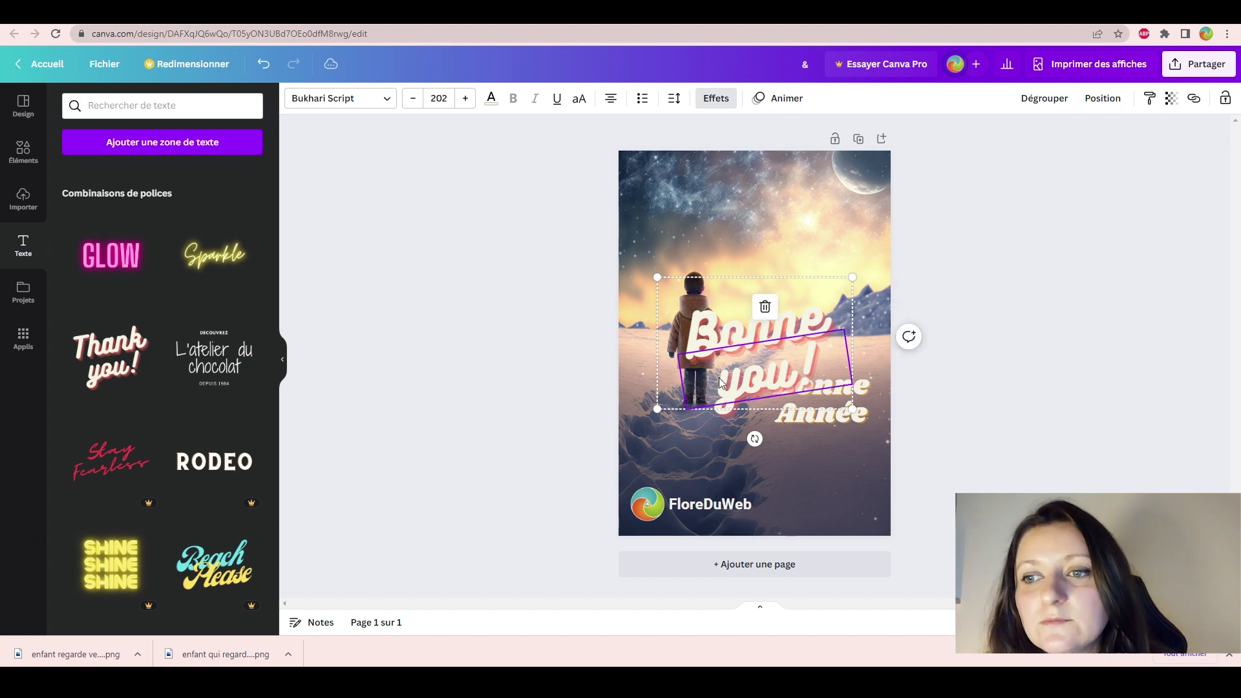
left_click_drag(719, 382, 812, 375)
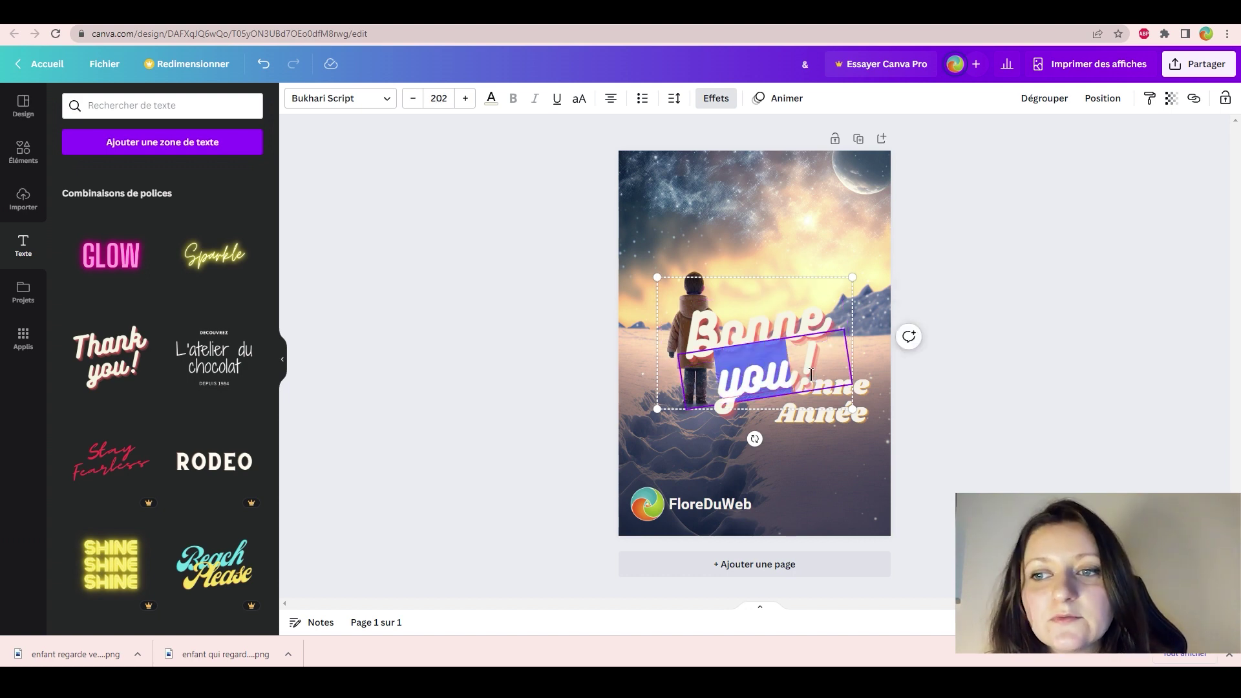
type("année")
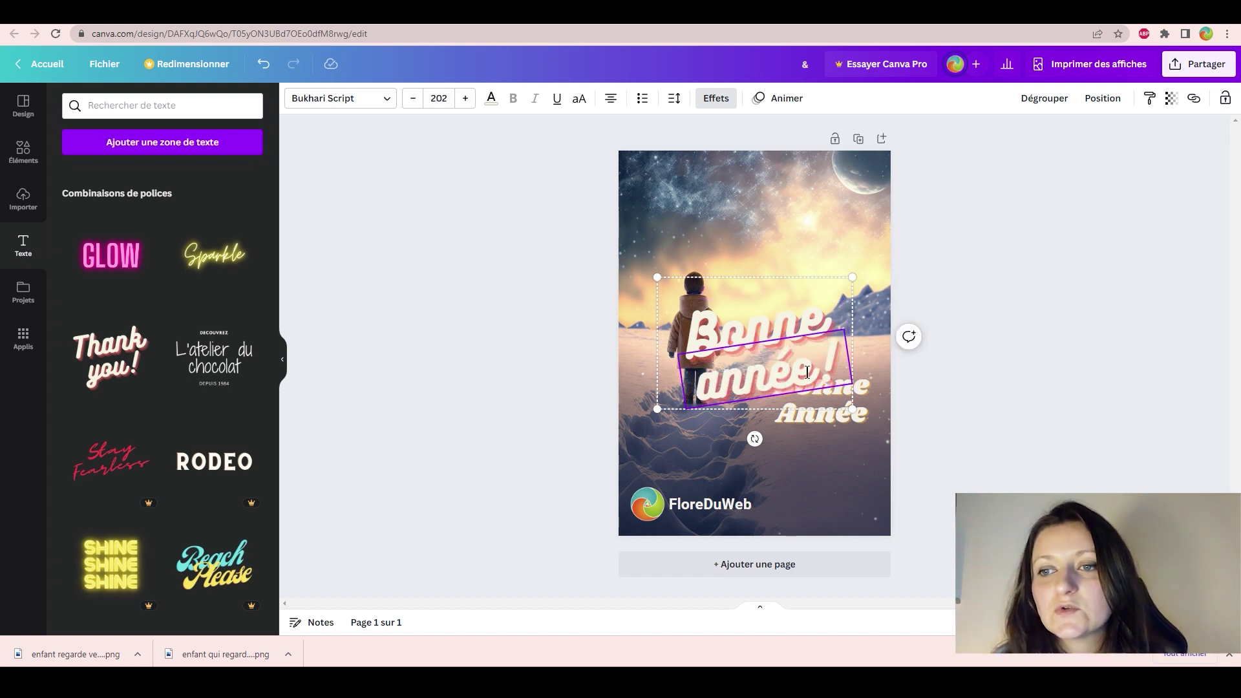
left_click_drag(716, 386, 693, 386)
type("A")
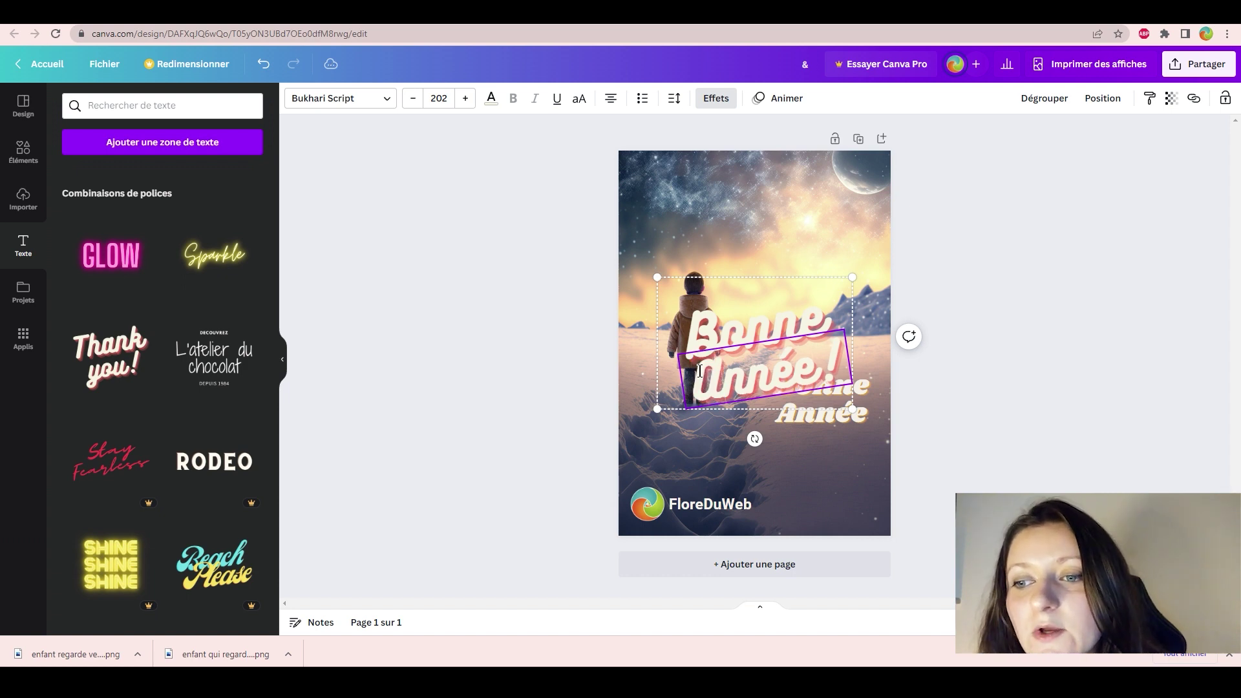
key("BackSpace")
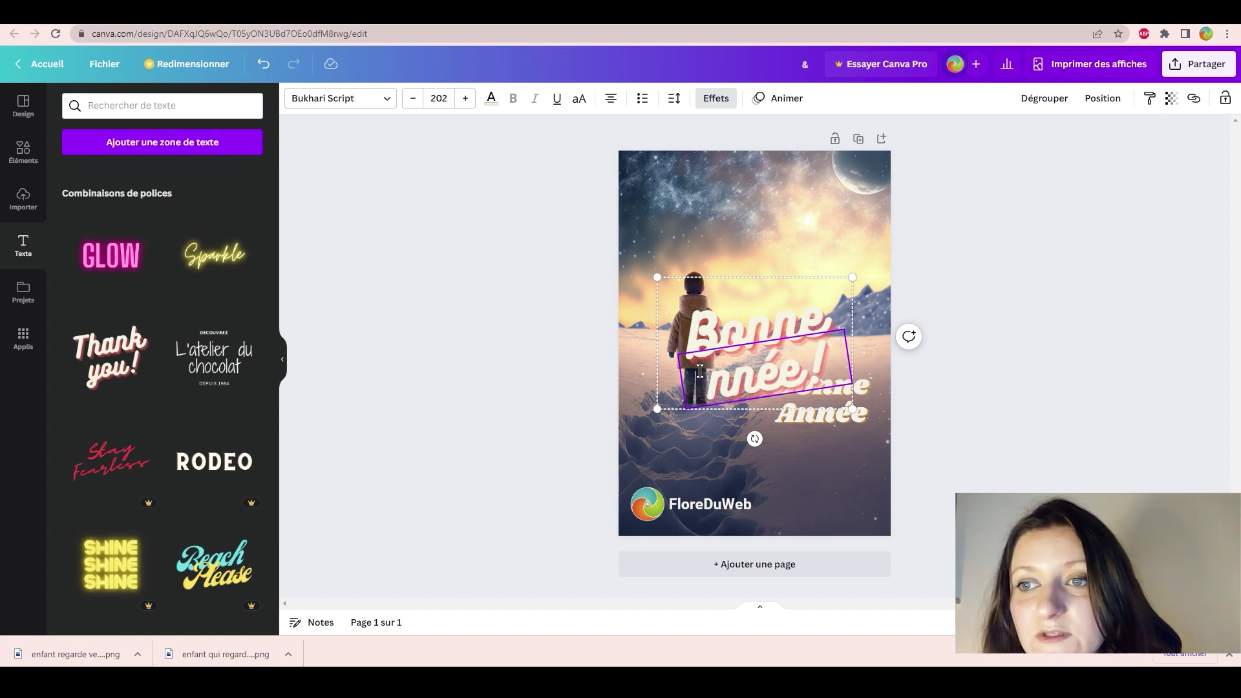
type("a")
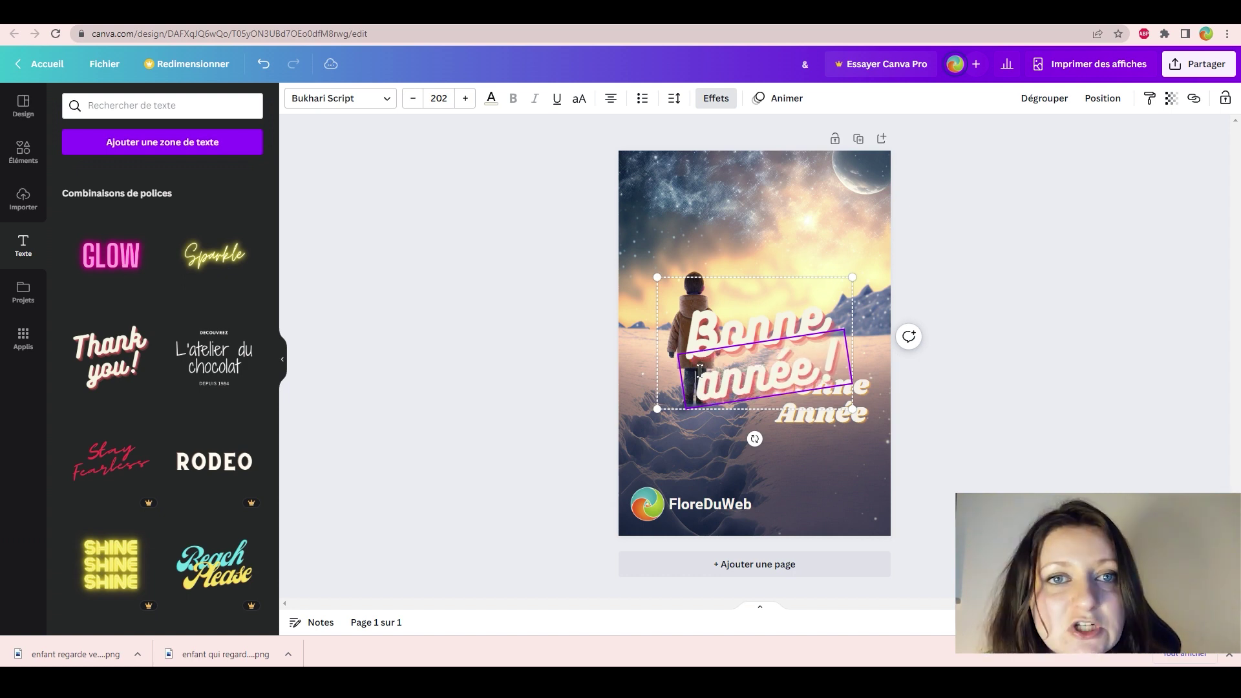
Step: Delete the old "Bonne Année" text and place the slanted "Bonne année !" greeting in the poster's lower-right area
left_click(23, 106)
left_click_drag(781, 335, 781, 263)
left_click(841, 407)
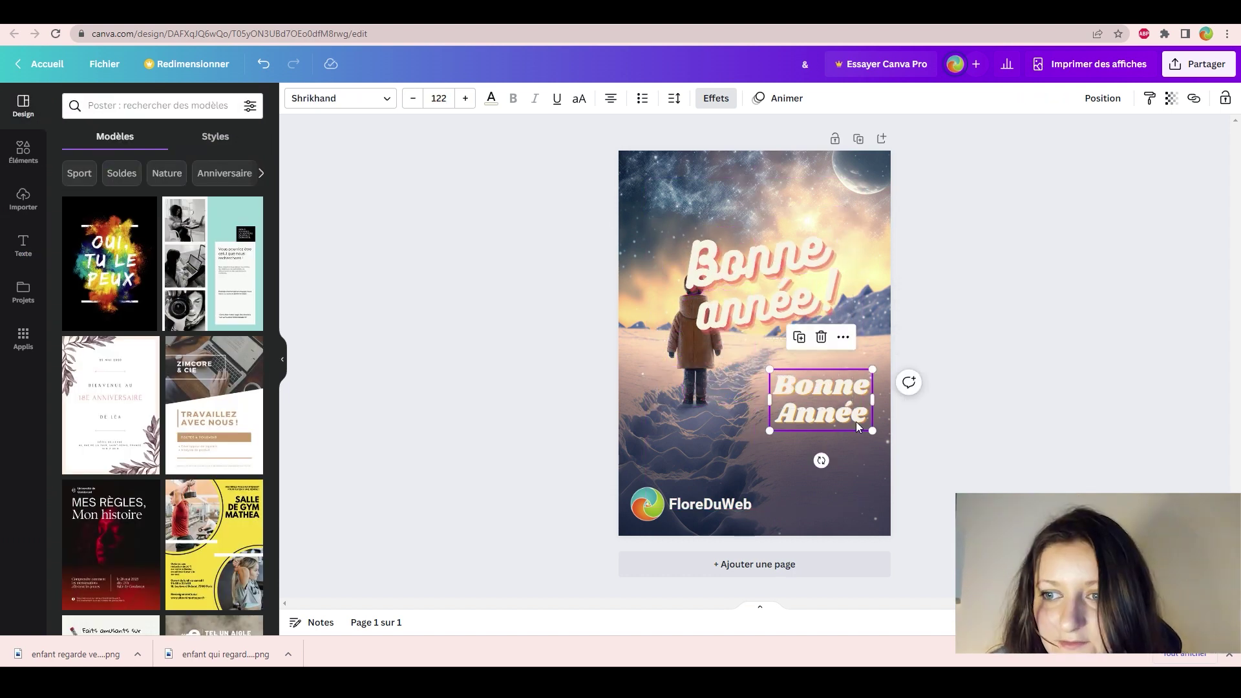
key("Delete")
left_click(754, 304)
left_click(753, 294)
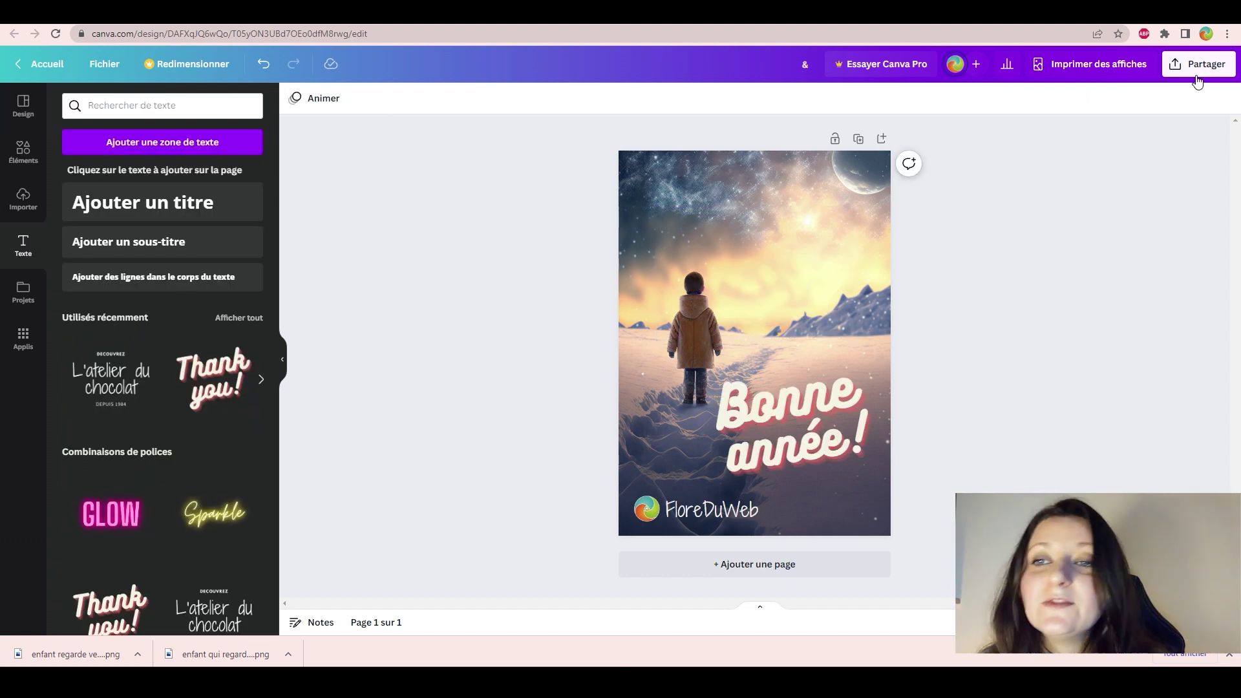
Step: Open the download settings for the finished poster
left_click(1197, 76)
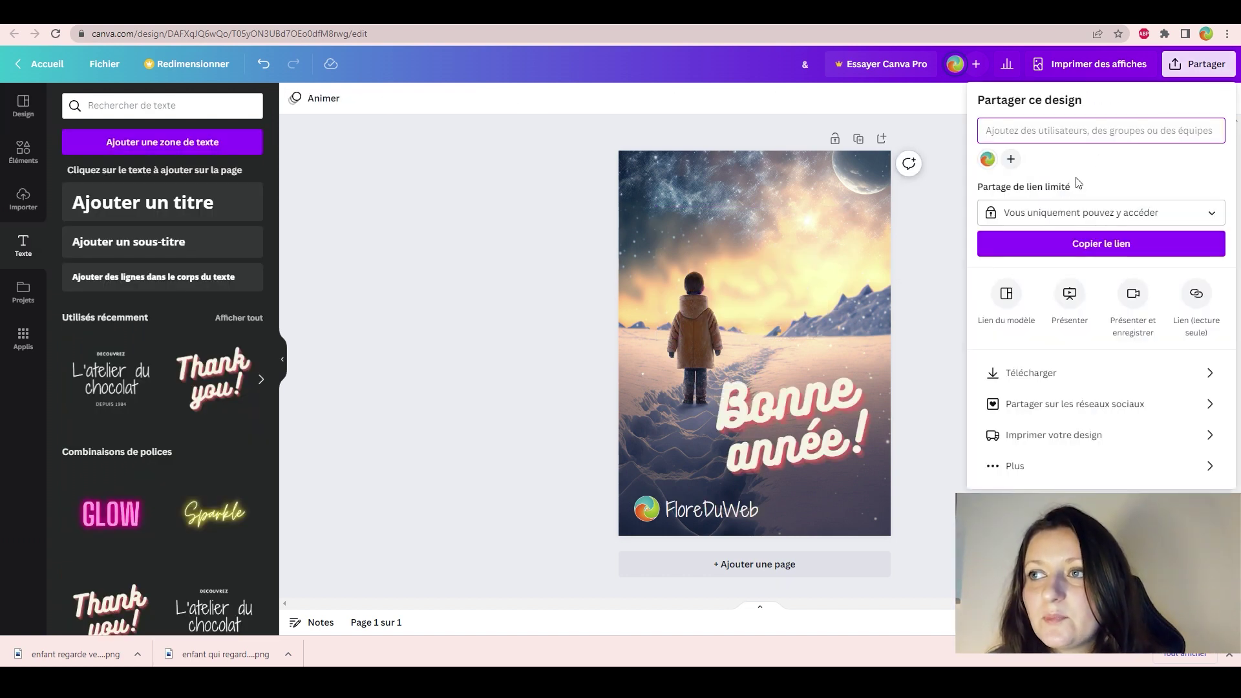
left_click(1028, 373)
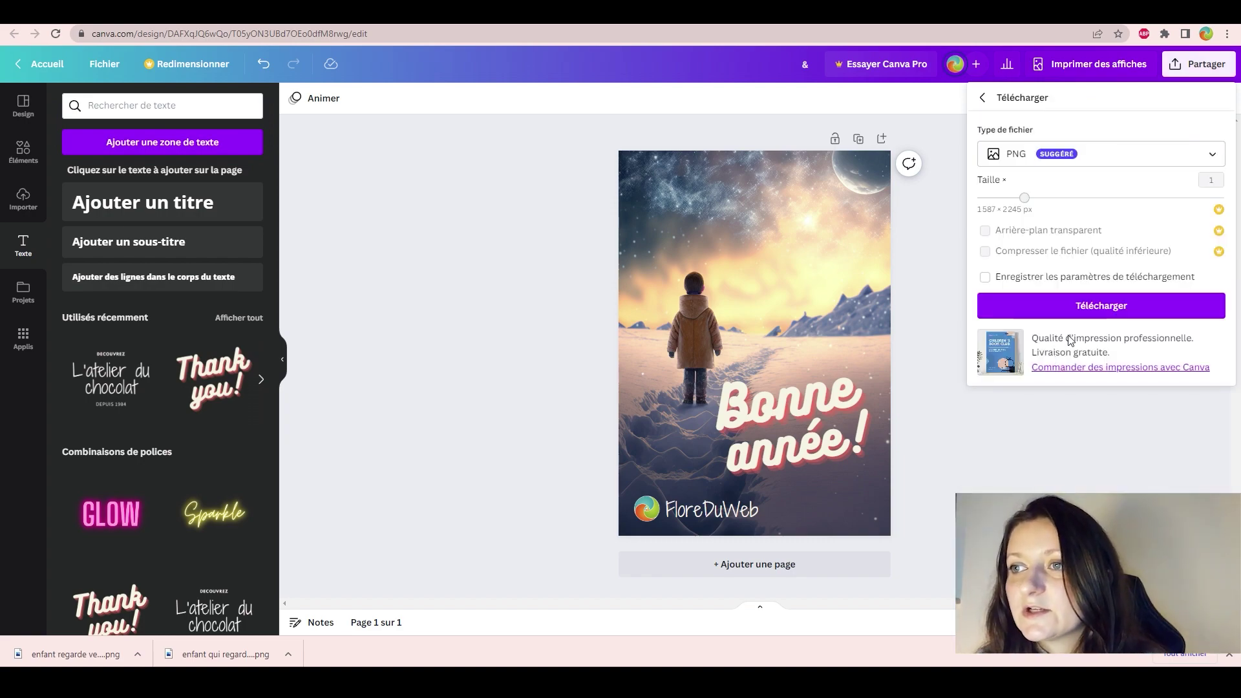